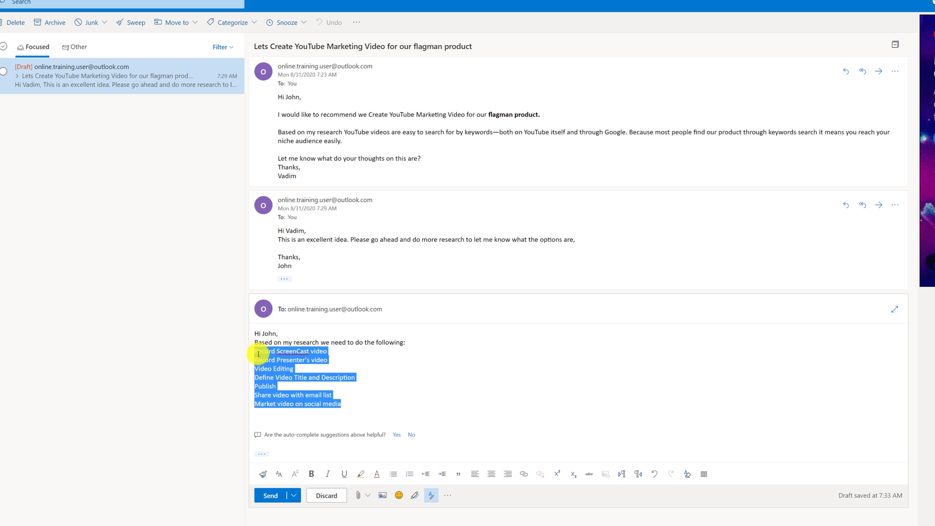
# Number the task lines and correct 'youtube' to 'YouTube' and 'ScreenCast' to 'Screencast'
pyautogui.click(394, 475)
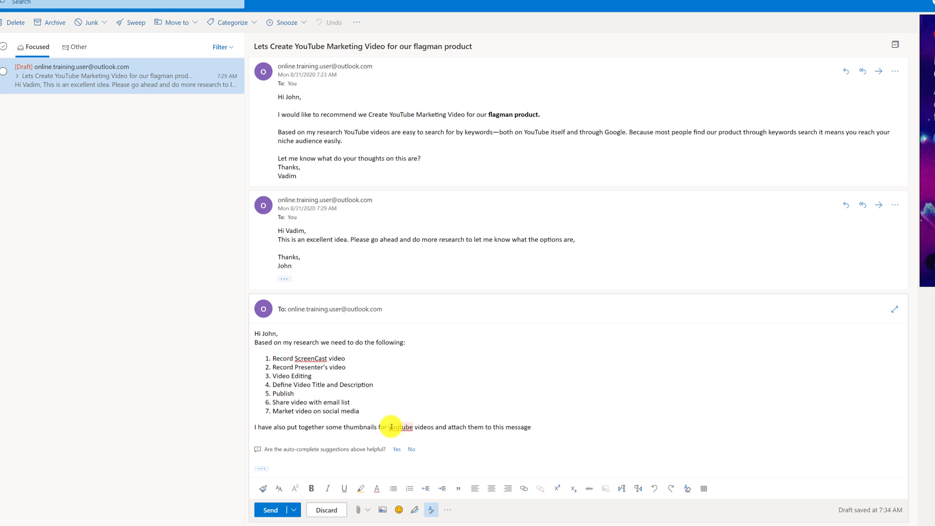
pyautogui.rightClick(399, 427)
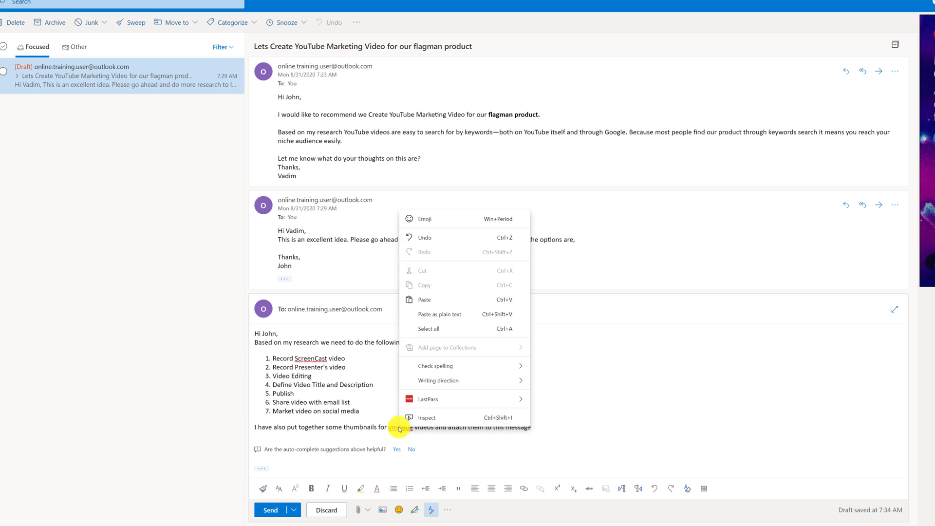
pyautogui.click(399, 427)
pyautogui.click(416, 458)
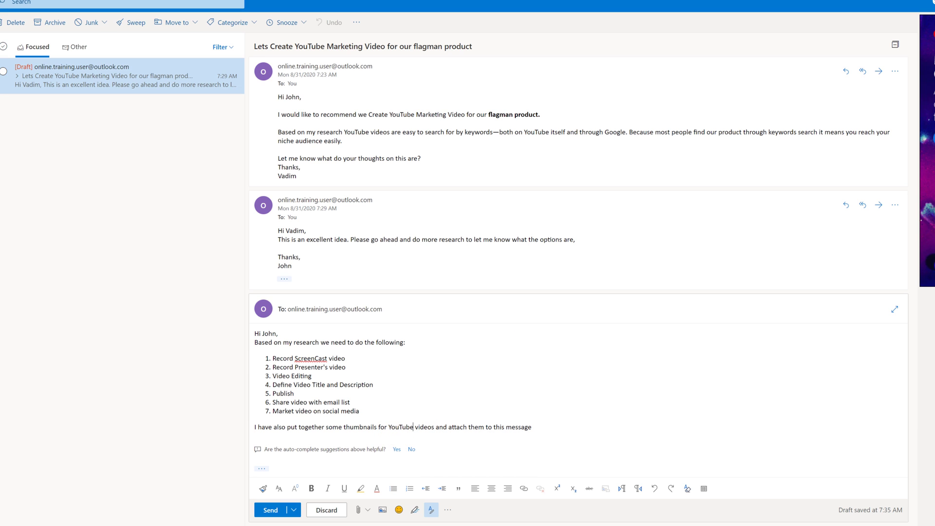
pyautogui.rightClick(318, 359)
pyautogui.click(324, 389)
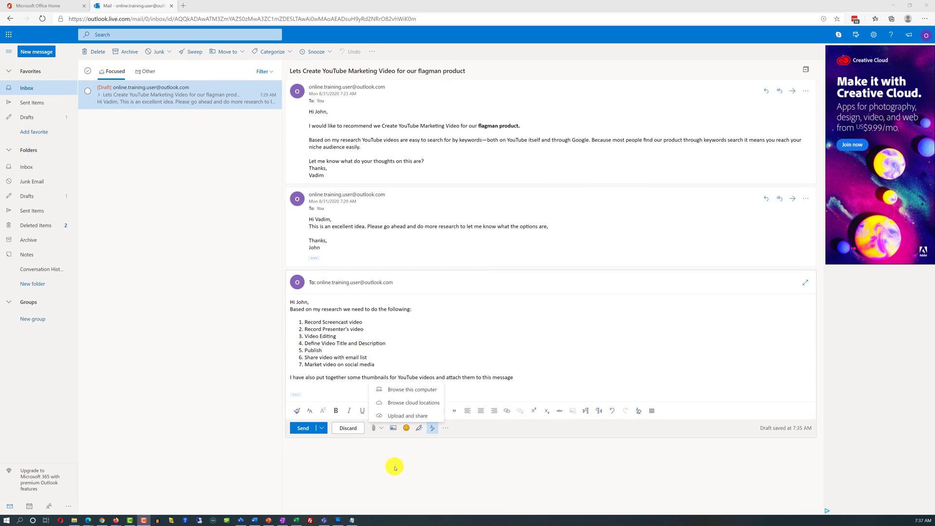
# Select several thumbnail image files from this computer to attach
pyautogui.click(416, 390)
pyautogui.moveTo(98, 167); pyautogui.dragTo(240, 338)
pyautogui.press('Return')
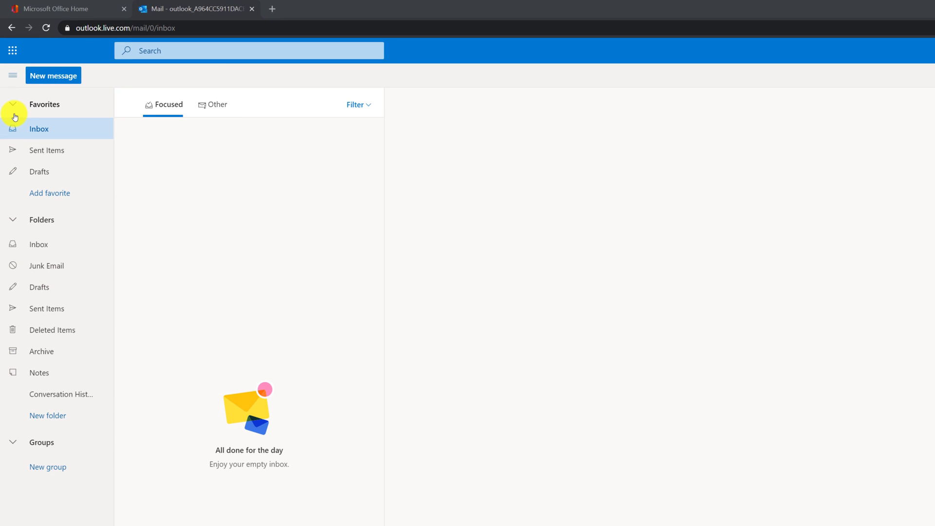
pyautogui.click(13, 105)
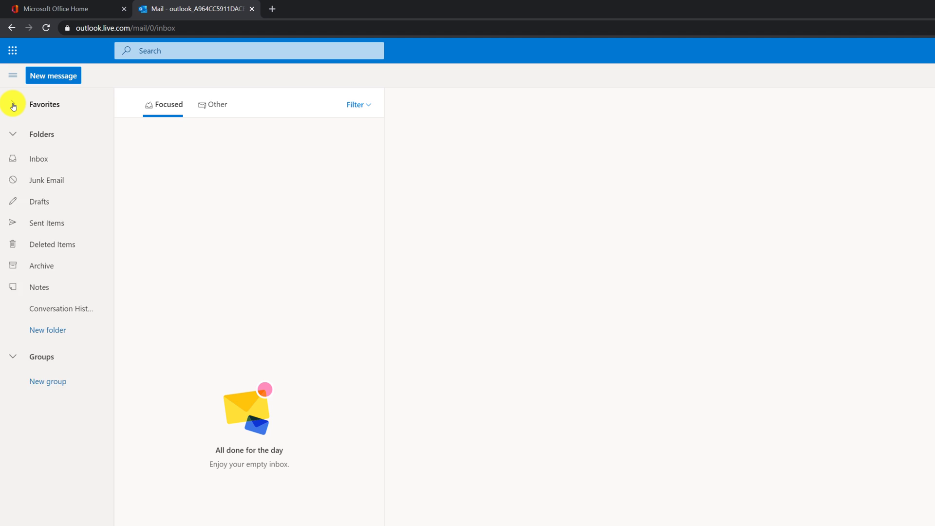
pyautogui.click(13, 104)
pyautogui.click(13, 105)
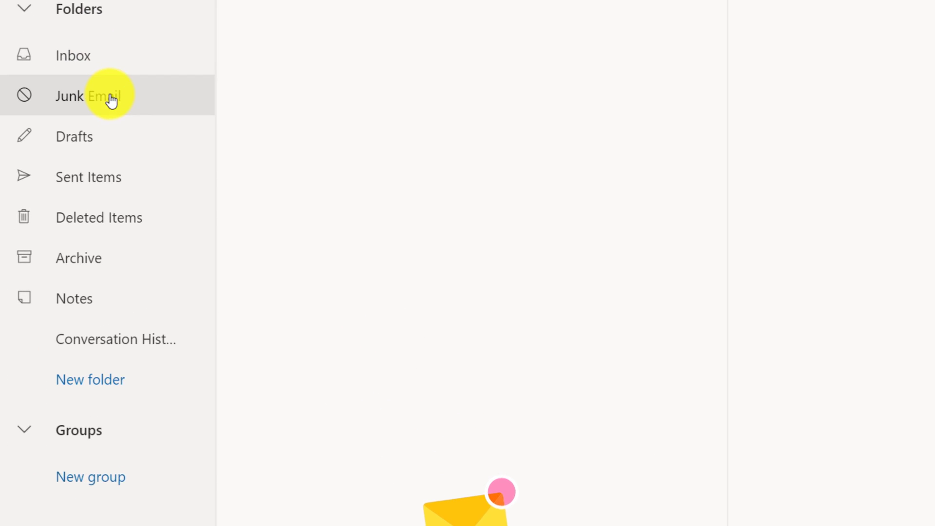
pyautogui.rightClick(111, 100)
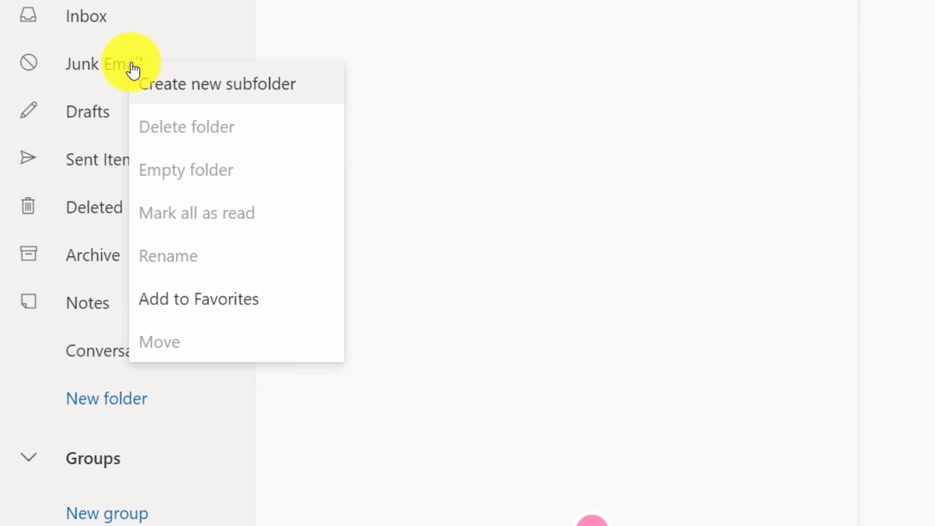
pyautogui.click(194, 308)
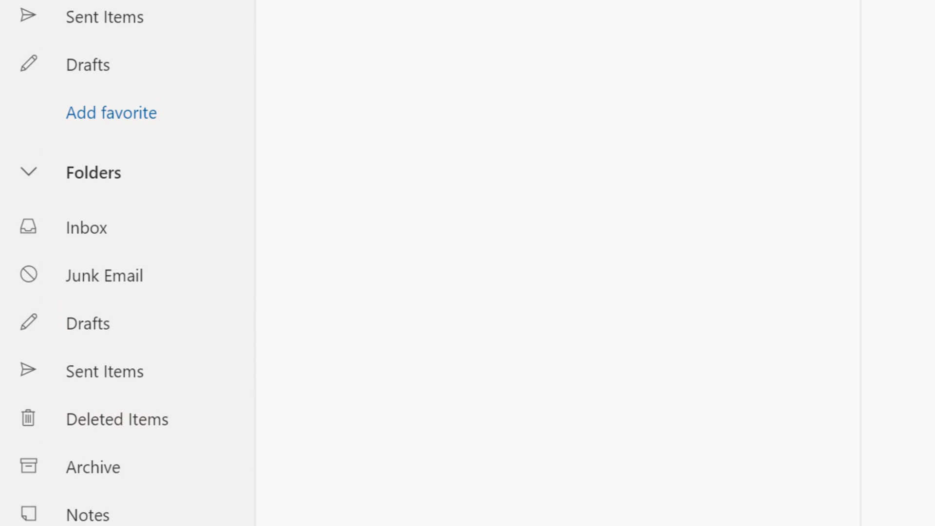
pyautogui.click(115, 7)
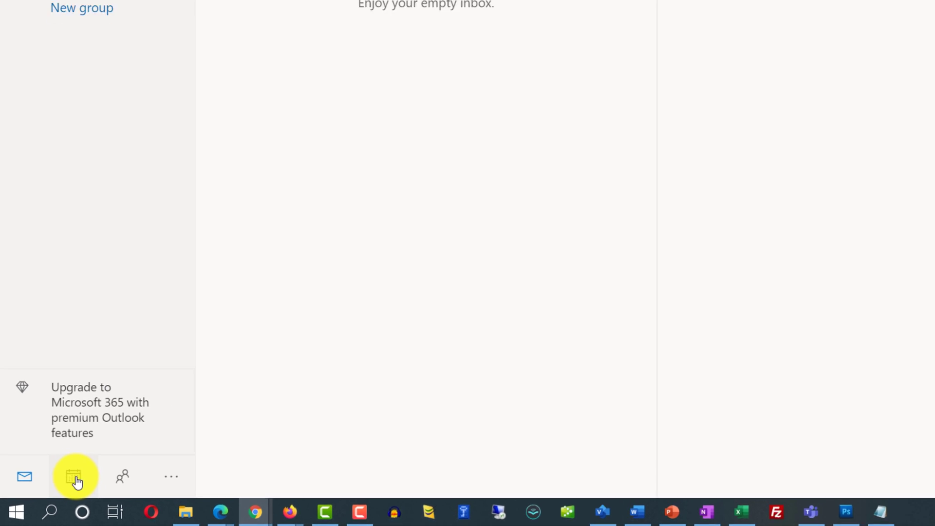
pyautogui.click(75, 480)
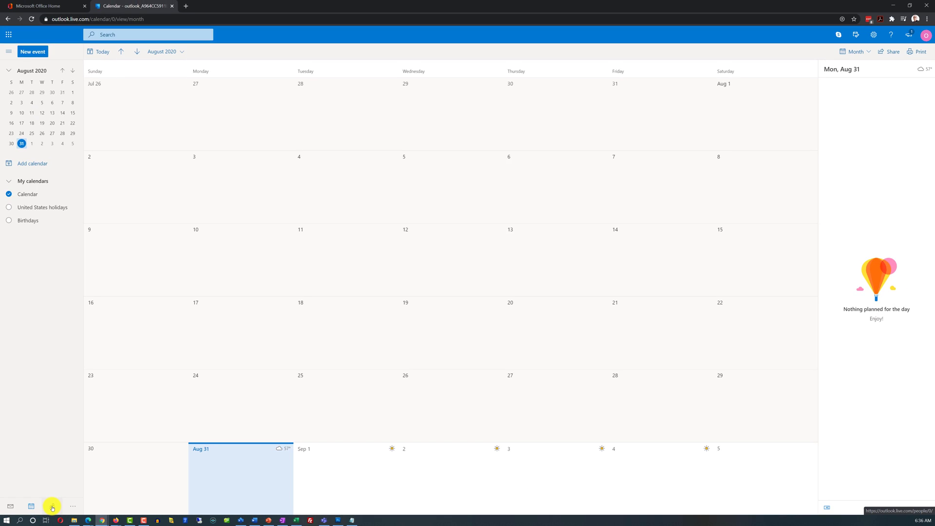
pyautogui.click(52, 507)
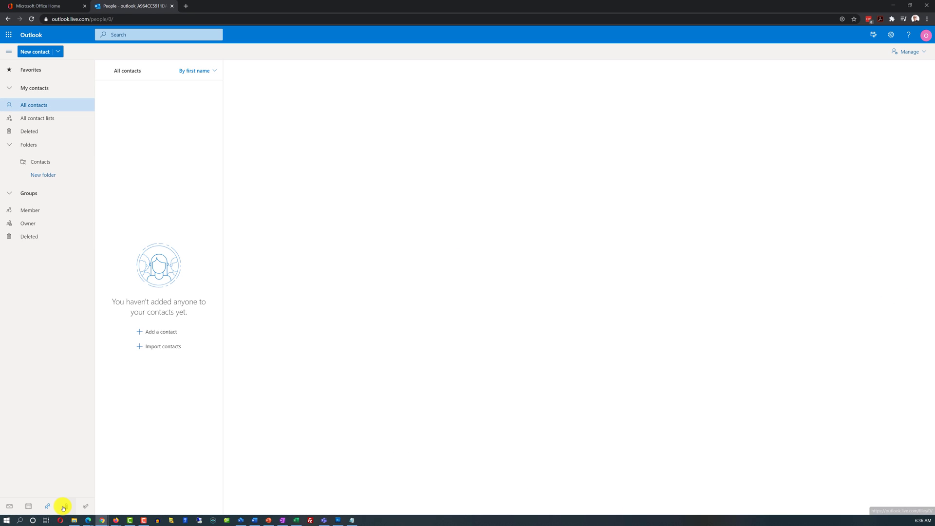
pyautogui.click(67, 507)
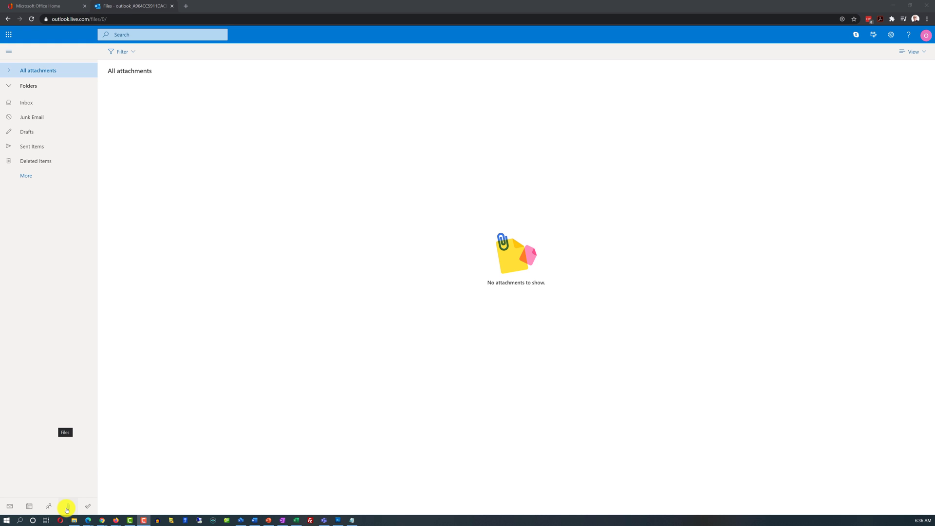
pyautogui.click(88, 507)
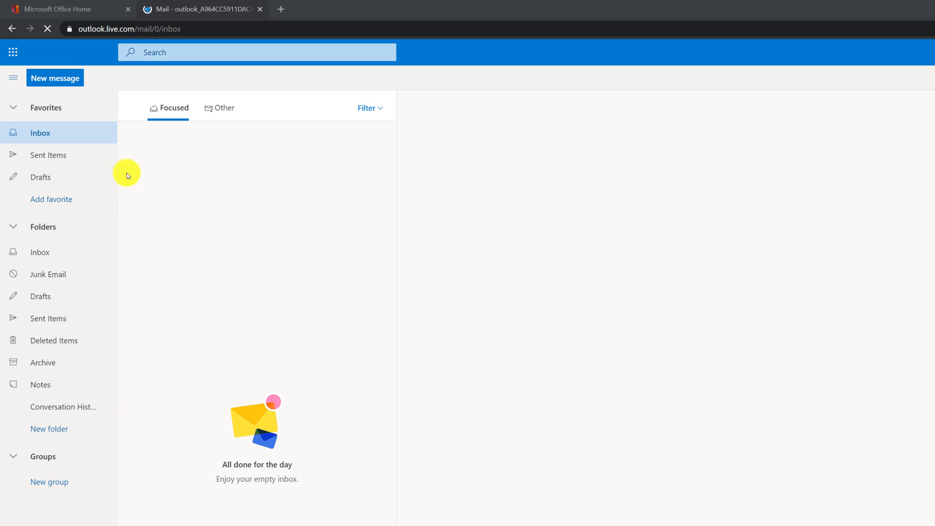
# Go from the Inbox to the Sent Items folder and find it empty
pyautogui.click(39, 253)
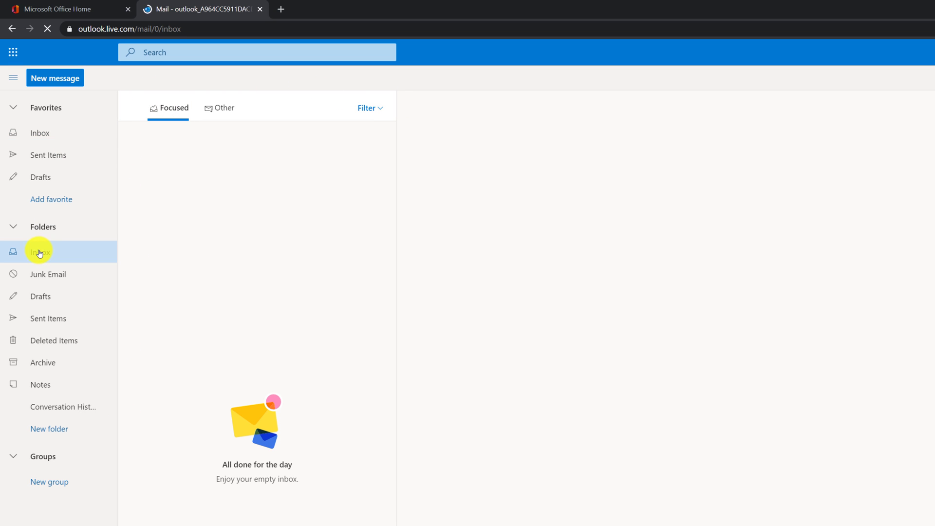
pyautogui.click(39, 319)
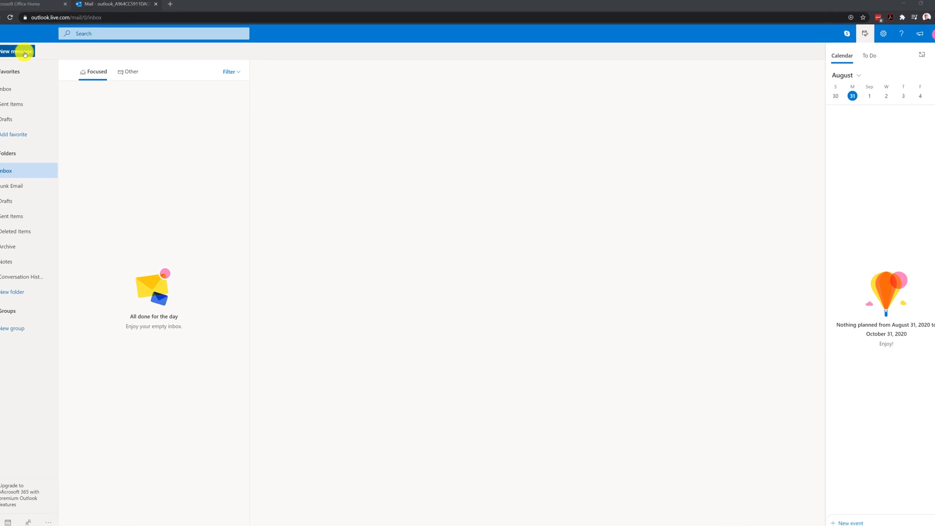
# Start a new message addressed to the suggested recipient, the user's own address
pyautogui.press('n')
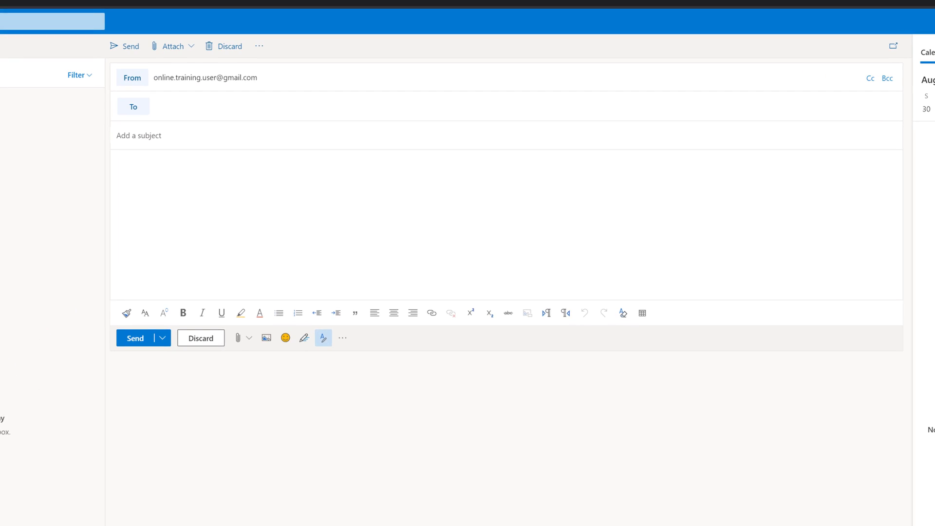
pyautogui.click(269, 86)
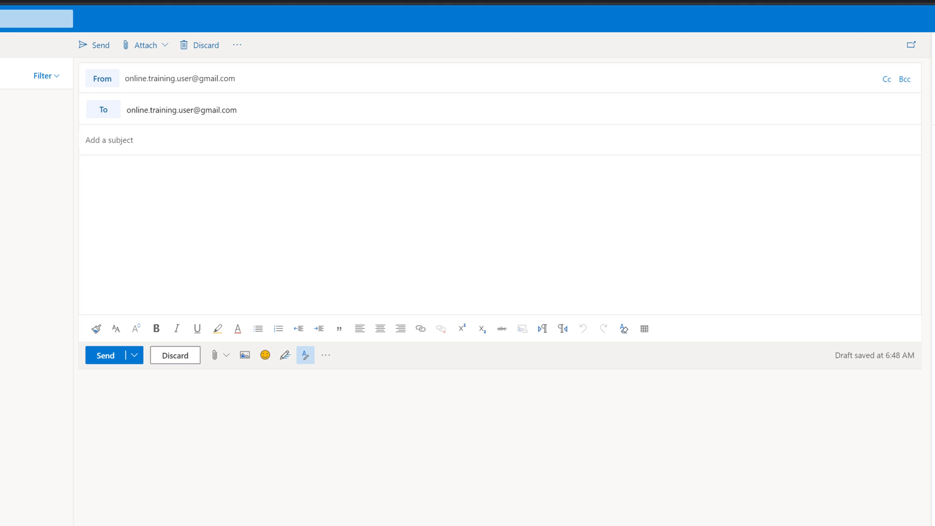
# Enter the subject 'Lets Create YouTube Marketing Video for our flagman product' and remove a duplicated 'means'
pyautogui.click(94, 140)
pyautogui.write('Lets Create YouTube Marketing Video for our flagman product')
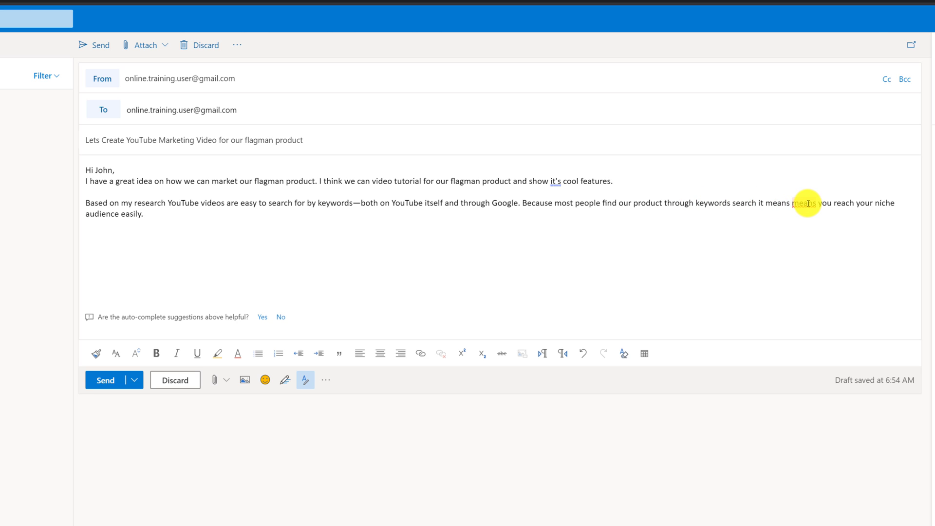
pyautogui.rightClick(807, 203)
pyautogui.click(785, 229)
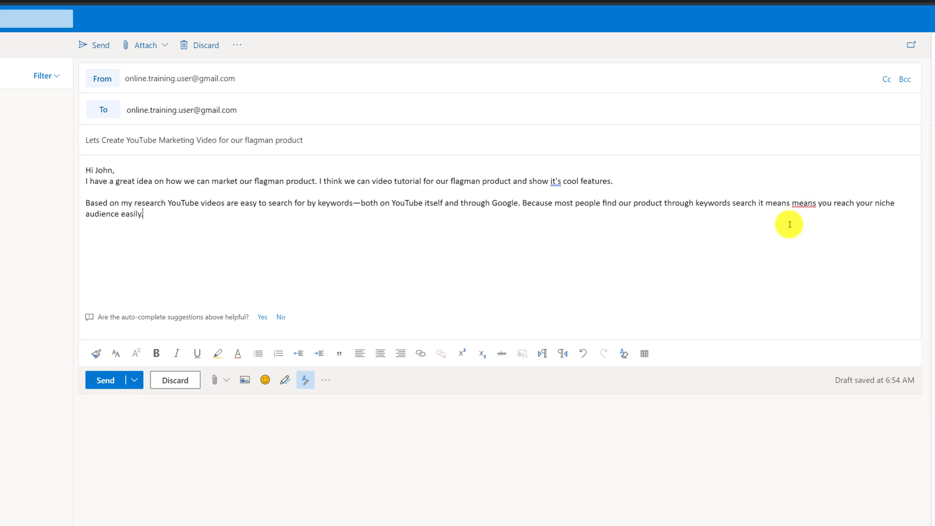
pyautogui.click(820, 204)
pyautogui.press('BackSpace')
pyautogui.press('BackSpace')
pyautogui.press('BackSpace')
pyautogui.press('BackSpace')
pyautogui.press('BackSpace')
pyautogui.press('BackSpace')
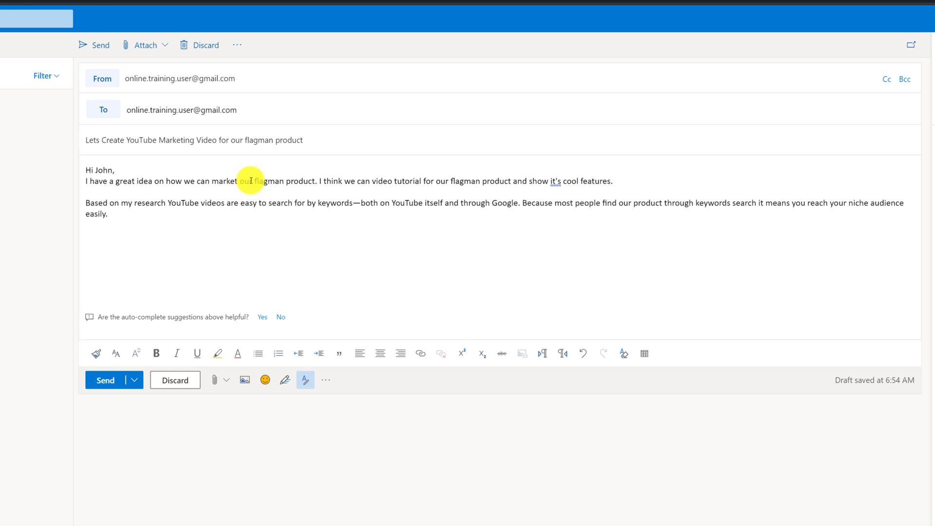
# Bold 'flagman product' and italicize the phrase about finding YouTube videos by keywords
pyautogui.moveTo(254, 181); pyautogui.dragTo(315, 182)
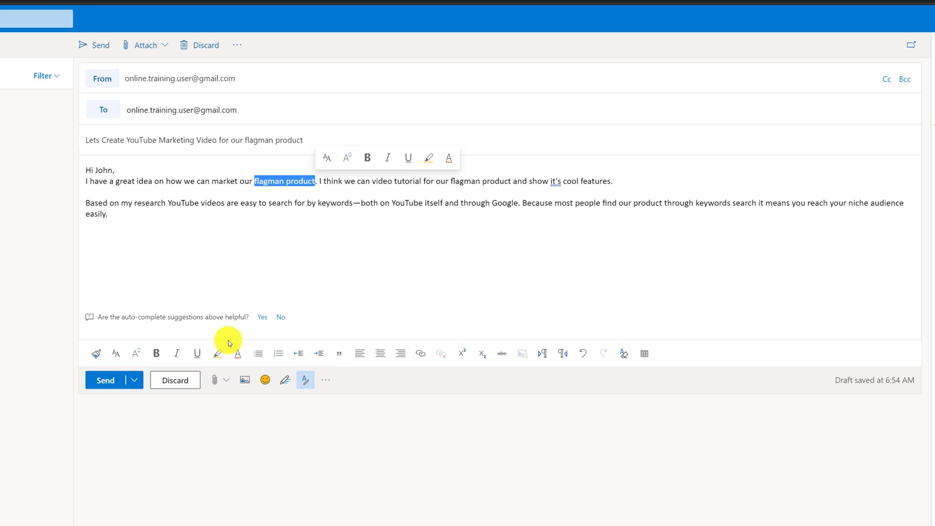
pyautogui.click(157, 353)
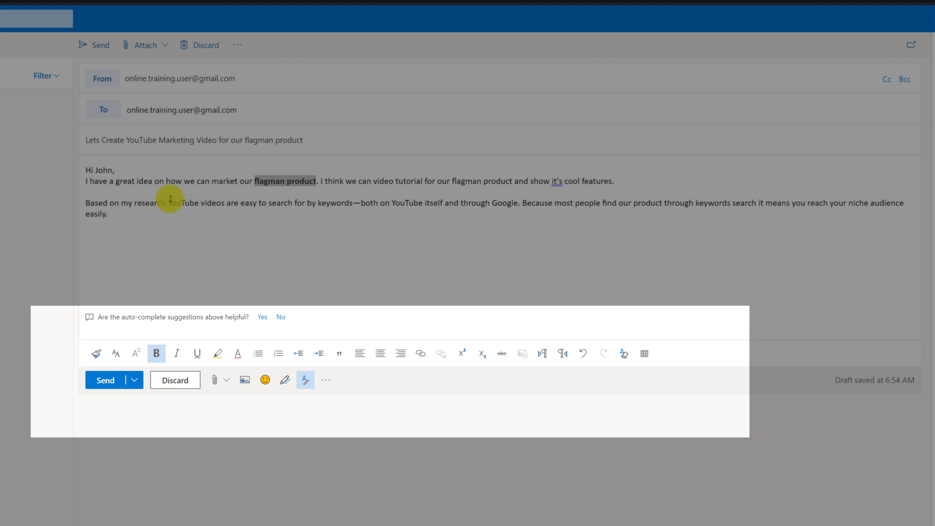
pyautogui.moveTo(171, 203); pyautogui.dragTo(353, 203)
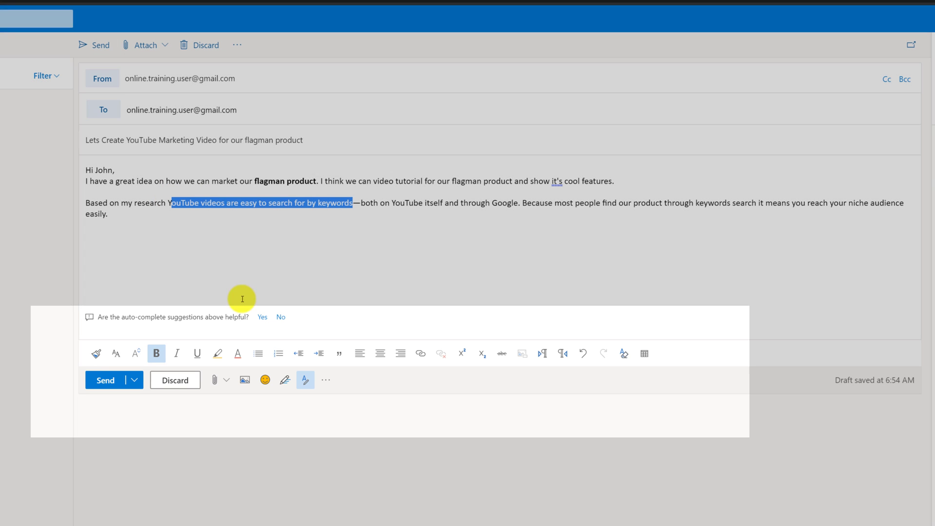
pyautogui.click(177, 353)
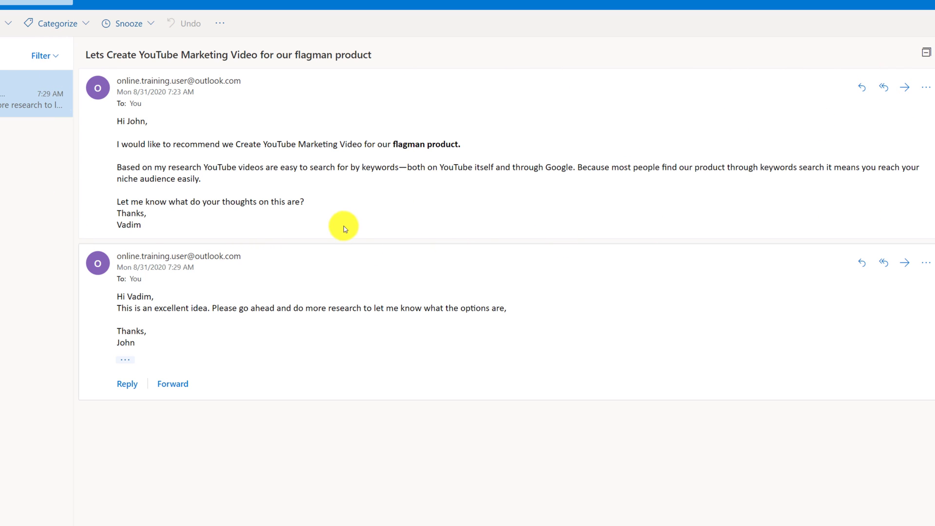
# Collapse the quoted original under the reply, then open and close the second message's actions menu
pyautogui.click(126, 363)
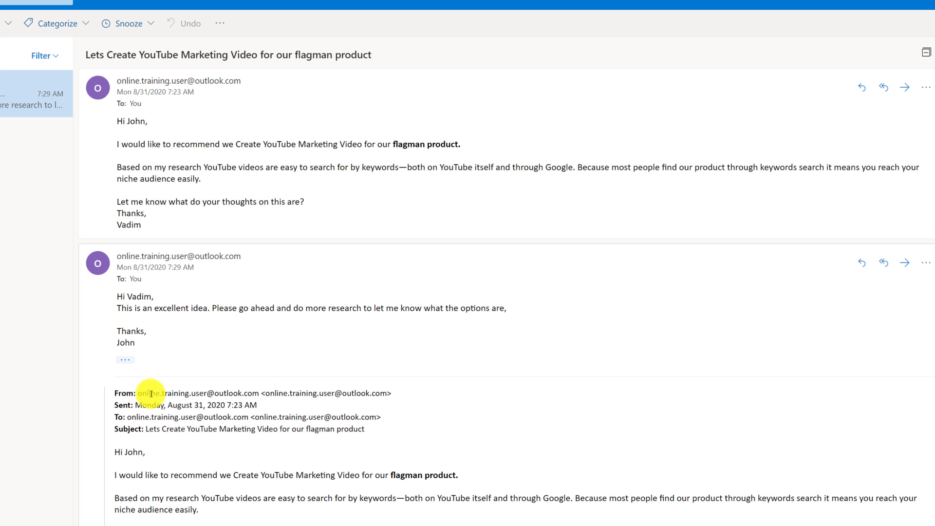
pyautogui.click(130, 362)
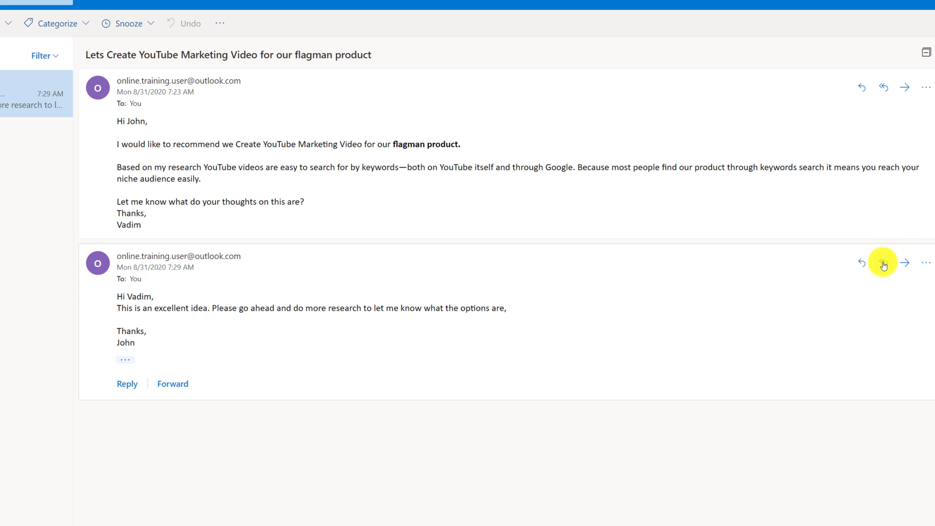
pyautogui.click(926, 265)
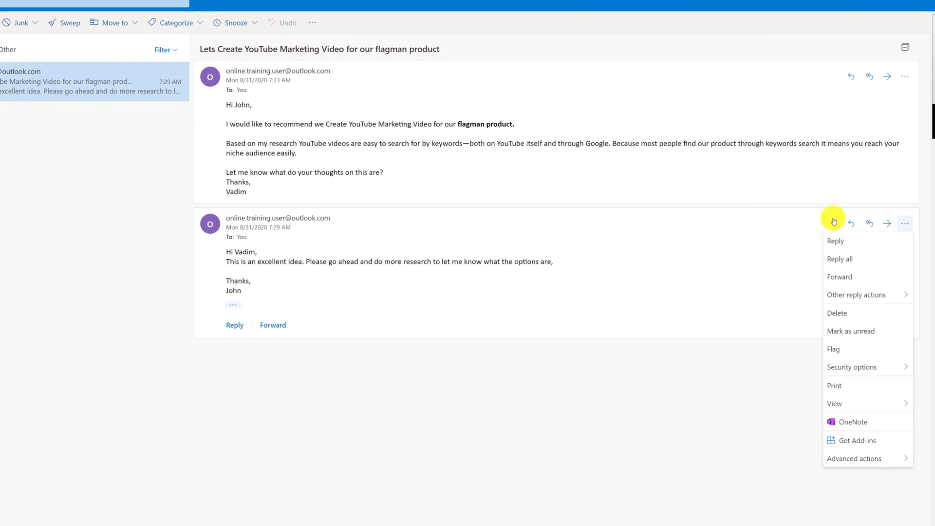
pyautogui.click(834, 222)
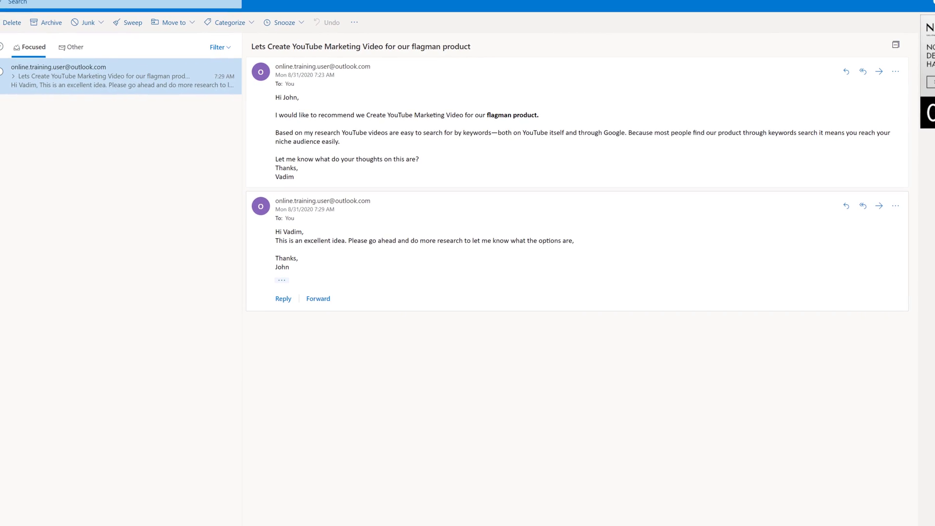
# Reply to the second message and format its seven task lines as a numbered list
pyautogui.click(284, 300)
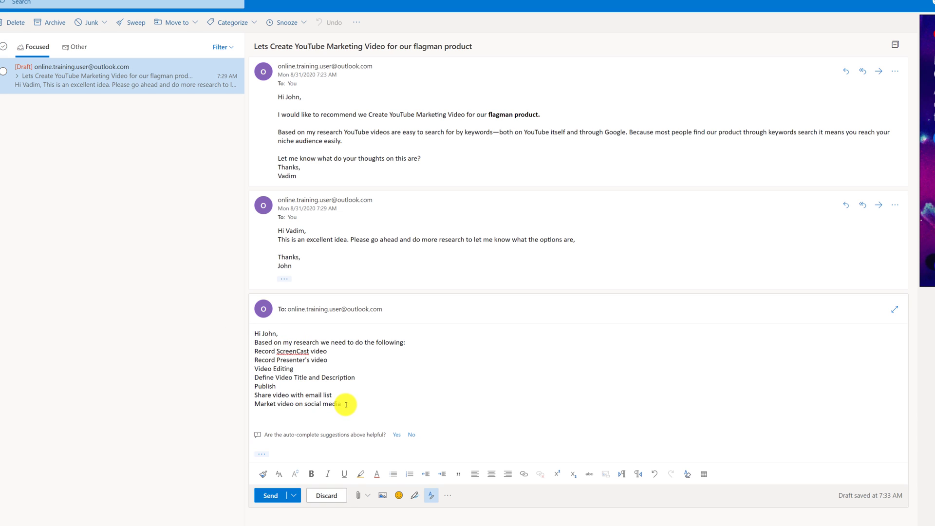
pyautogui.moveTo(348, 404); pyautogui.dragTo(255, 351)
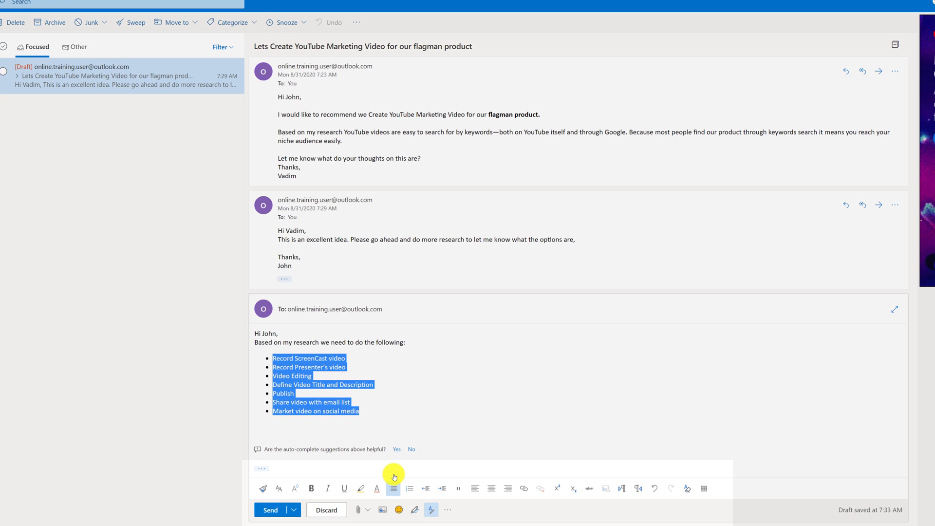
pyautogui.click(410, 475)
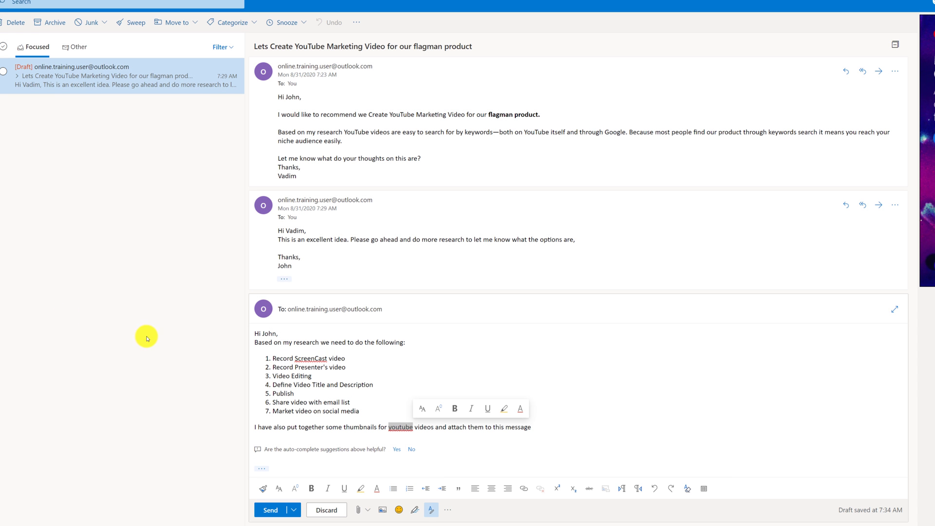
# Accept spelling suggestions changing 'youtube' to 'YouTube' and 'ScreenCast' to 'Screencast'
pyautogui.click(392, 428)
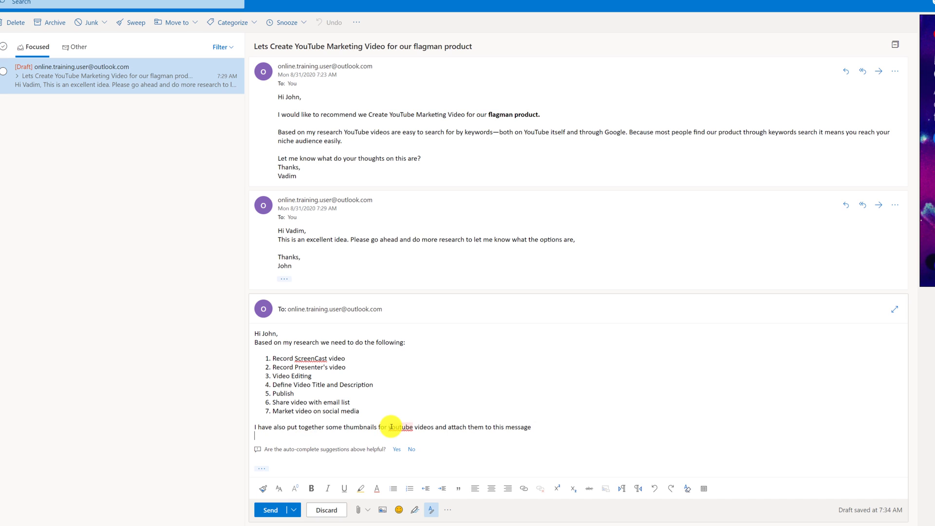
pyautogui.press('Down')
pyautogui.rightClick(400, 427)
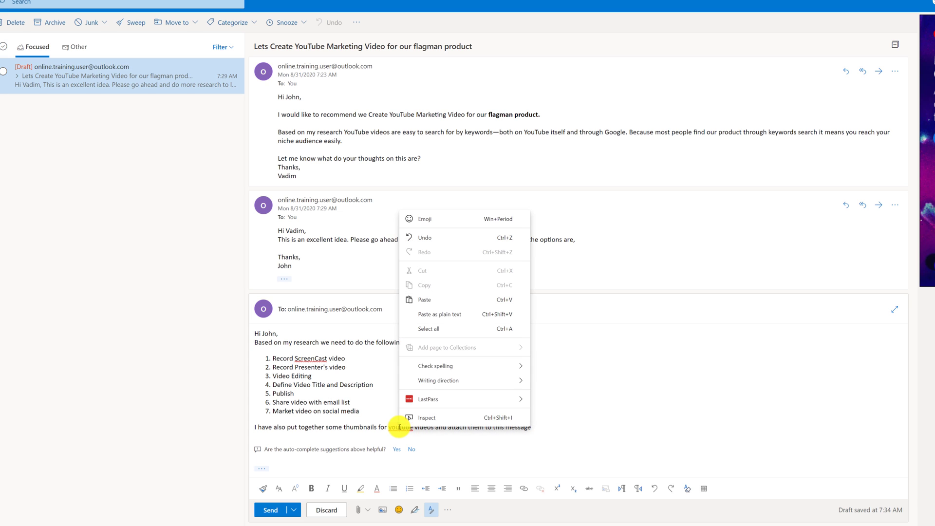
pyautogui.press('Escape')
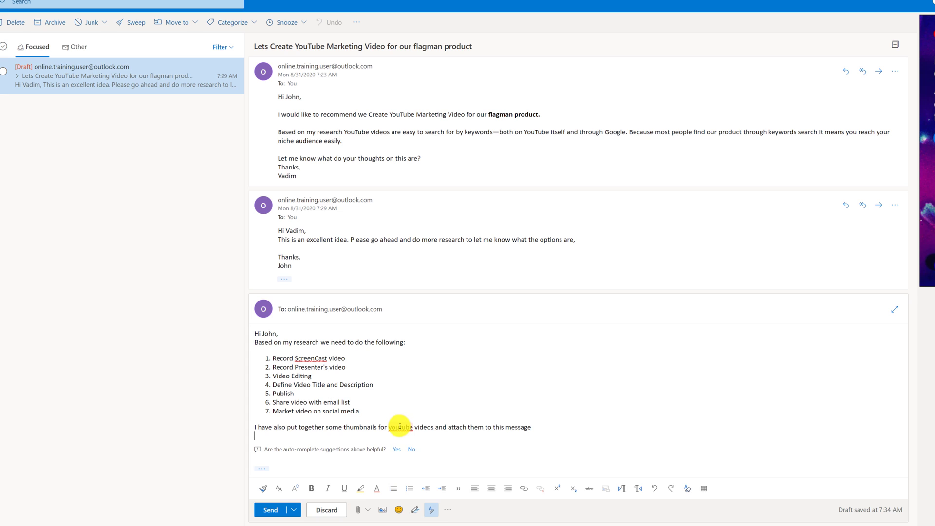
pyautogui.rightClick(400, 427)
pyautogui.click(412, 457)
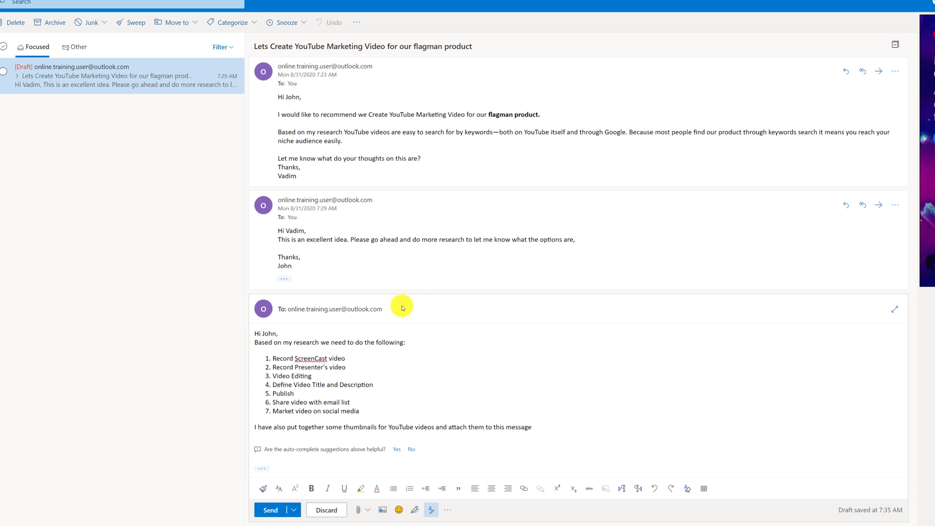
pyautogui.click(311, 358)
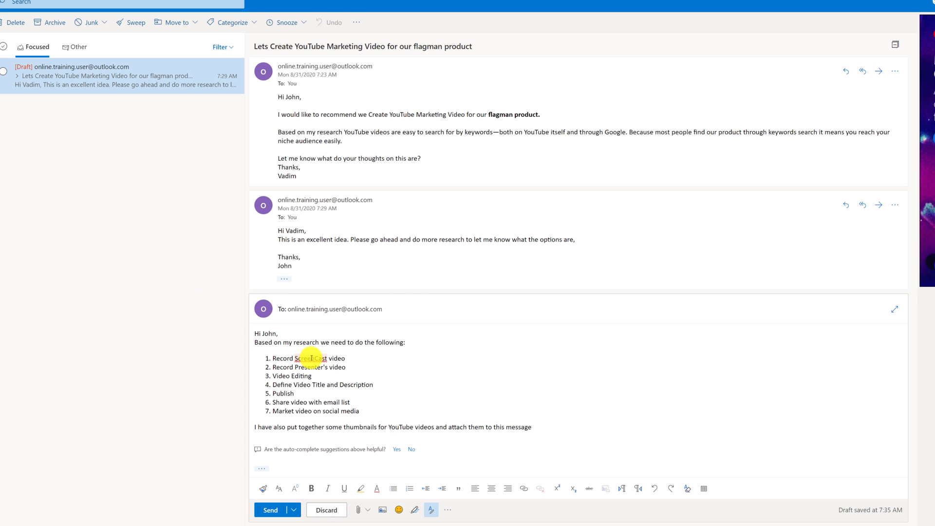
pyautogui.click(324, 388)
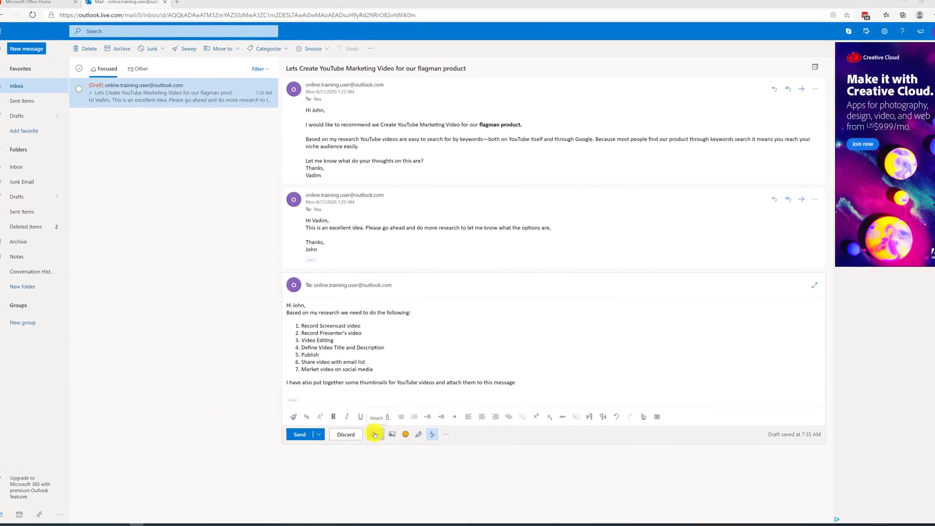
# Pick all the thumbnail images from this computer as attachments, 6 MB in total
pyautogui.click(375, 435)
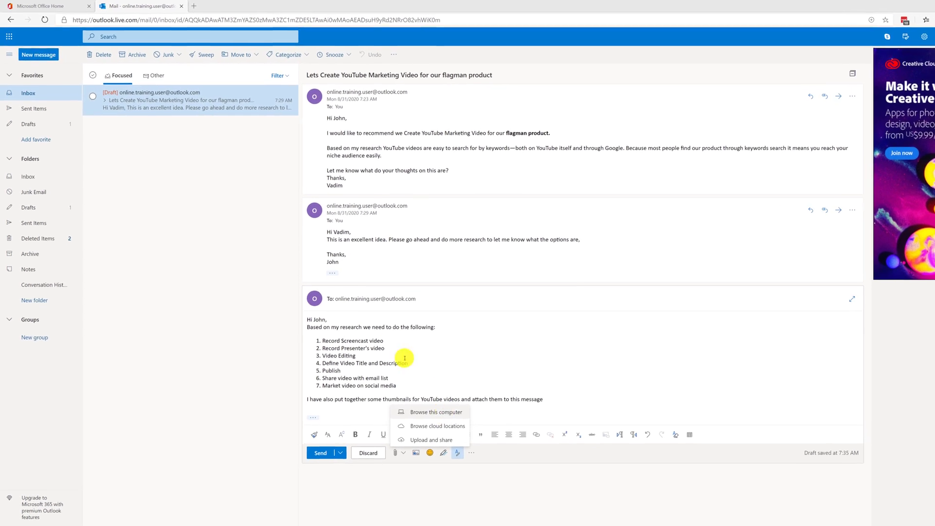
pyautogui.click(462, 437)
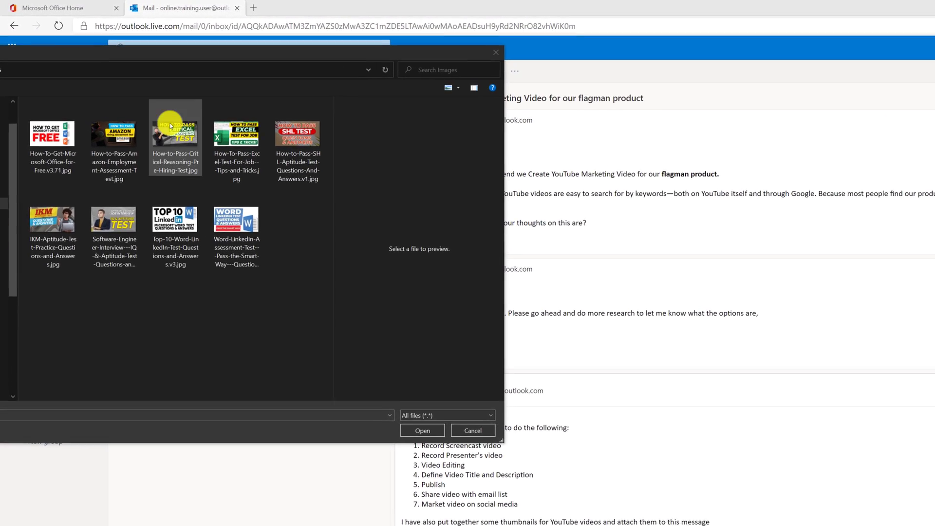
pyautogui.click(74, 165)
pyautogui.keyDown('shift'); pyautogui.click(250, 247); pyautogui.keyUp('shift')
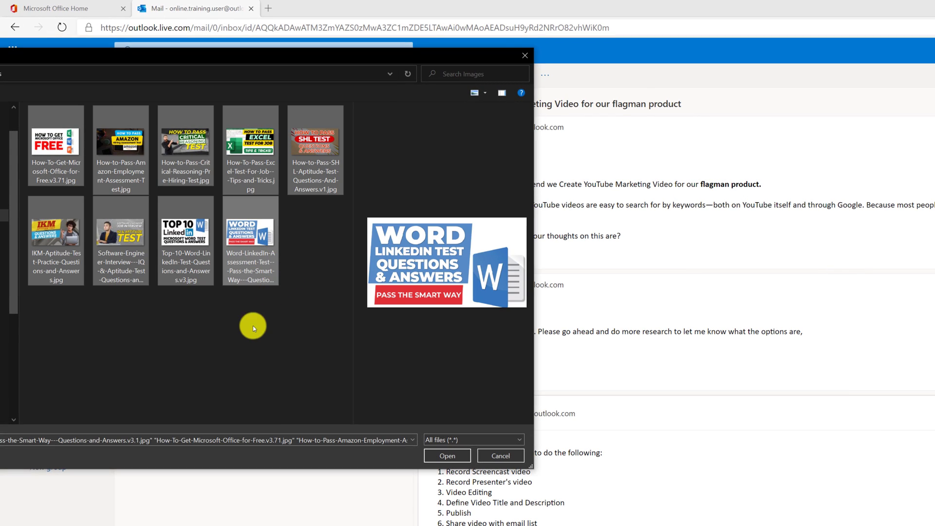
pyautogui.click(447, 455)
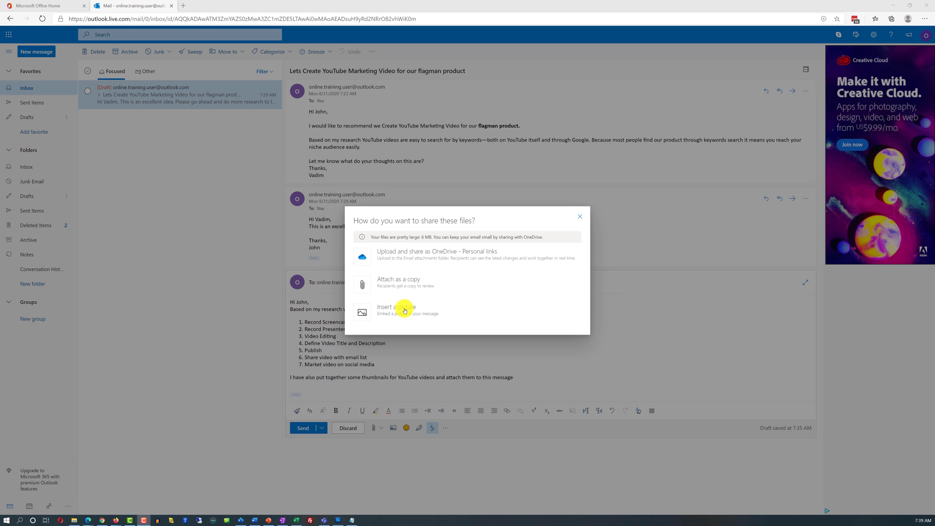
# Insert the six thumbnails as inline pictures and send the reply
pyautogui.click(404, 311)
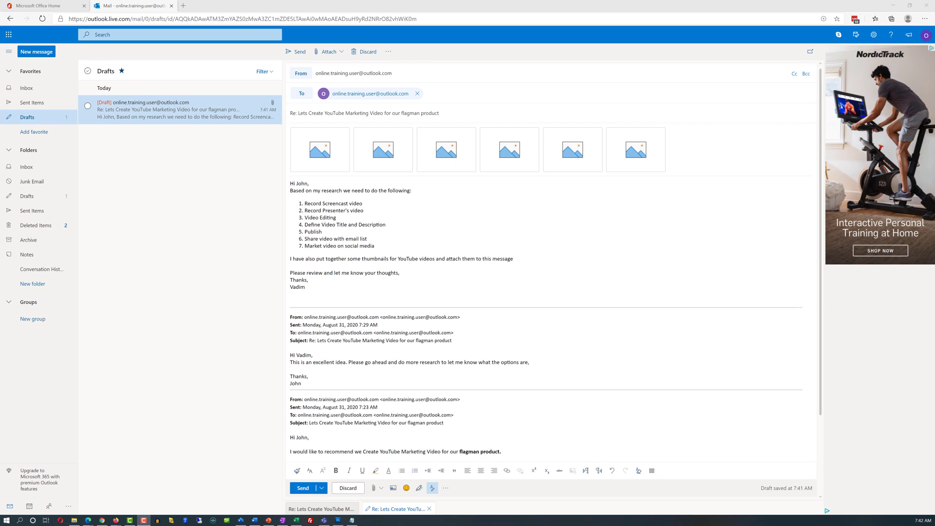
pyautogui.click(307, 489)
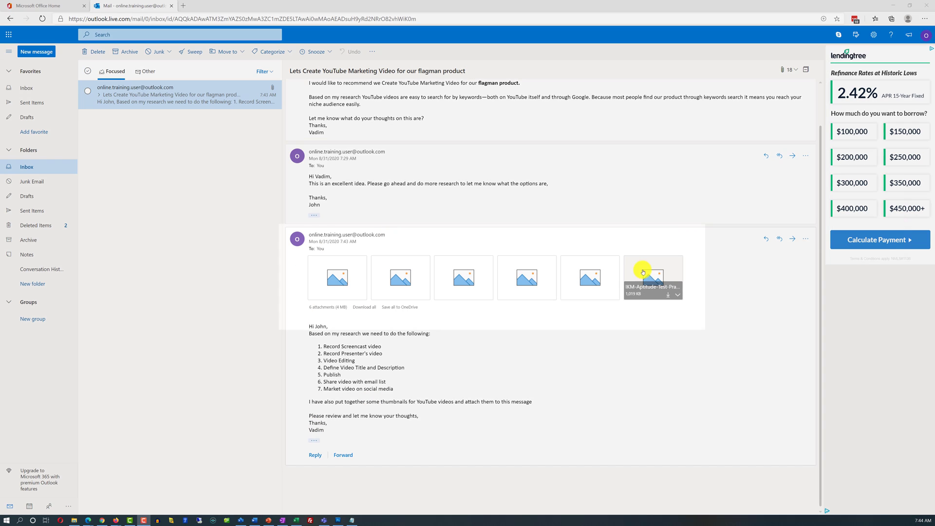
# Open the sent YouTube reply in its own pop-out message window
pyautogui.moveTo(390, 281)
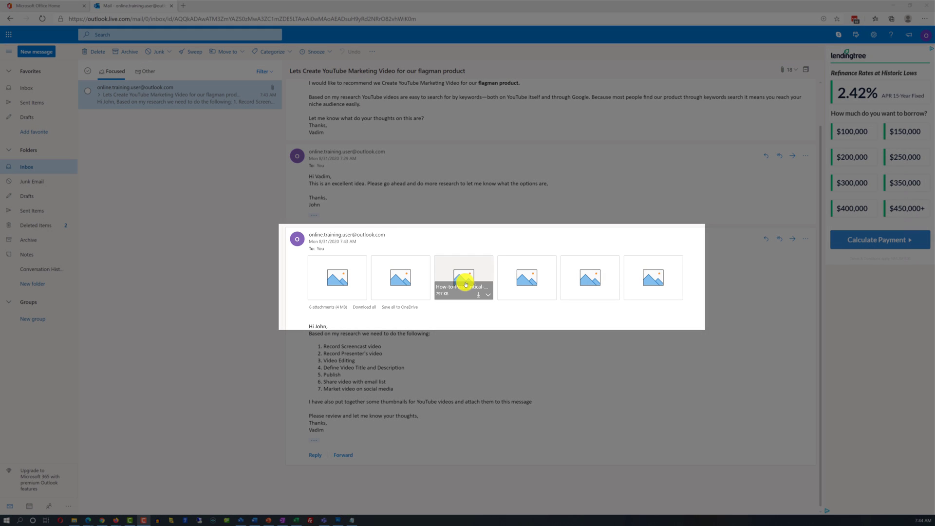
pyautogui.moveTo(531, 285)
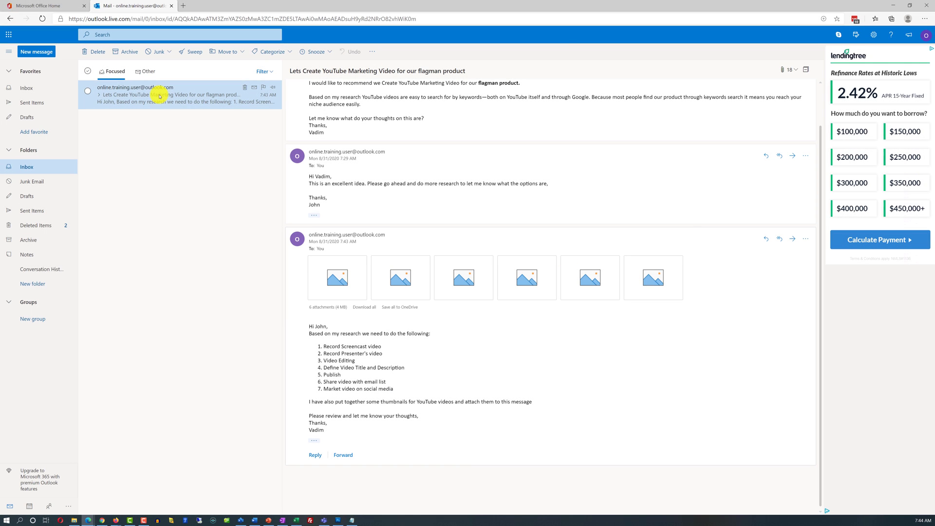
pyautogui.doubleClick(160, 96)
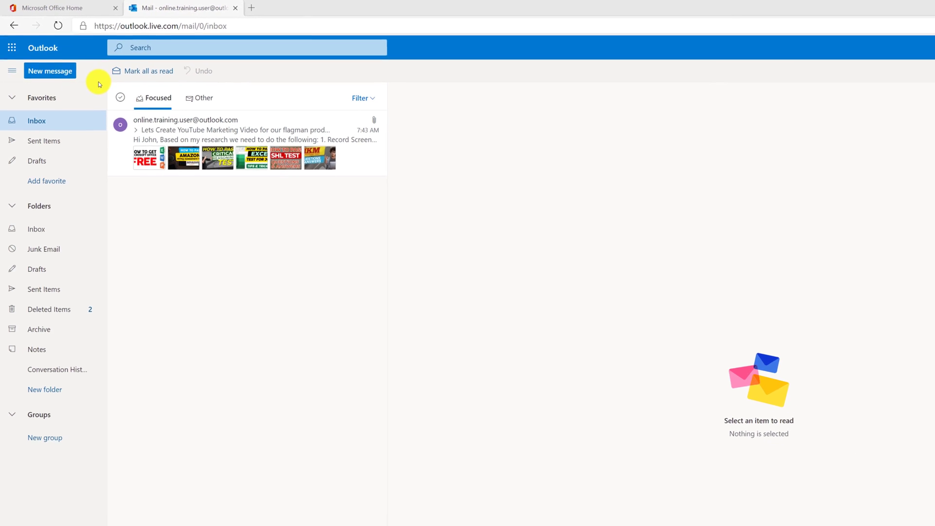
# Select the YouTube conversation and show the Files view listing its six thumbnail attachments
pyautogui.click(260, 129)
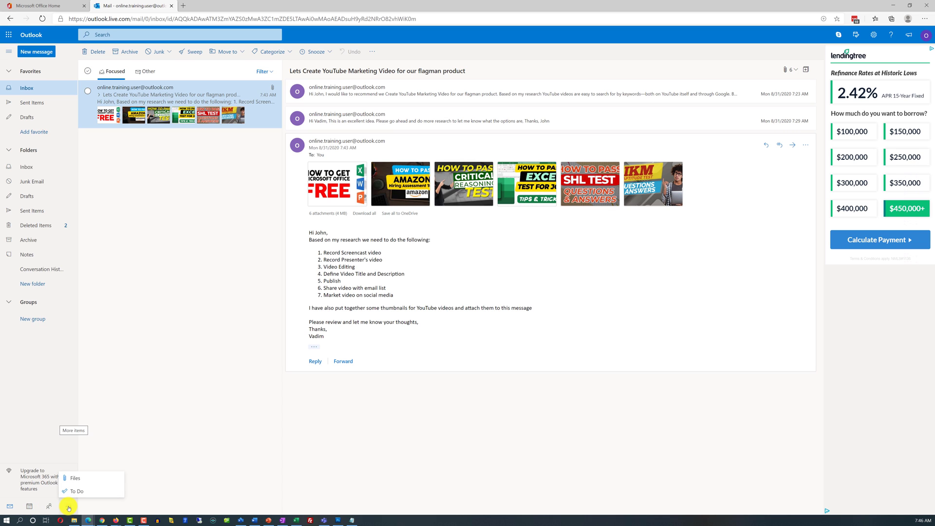
pyautogui.click(76, 478)
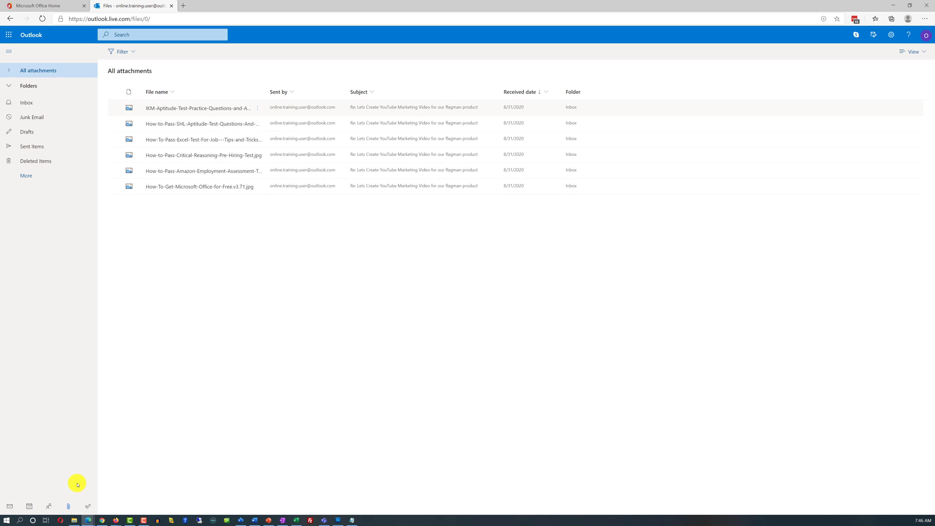
# Preview the IKM-Aptitude-Test-Practice-Questions-and-Answers image beside its source conversation
pyautogui.click(180, 114)
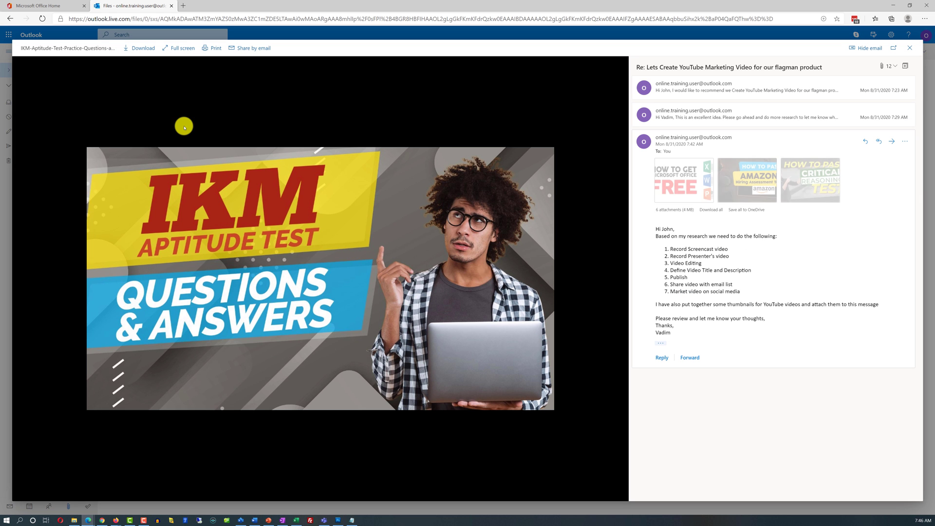